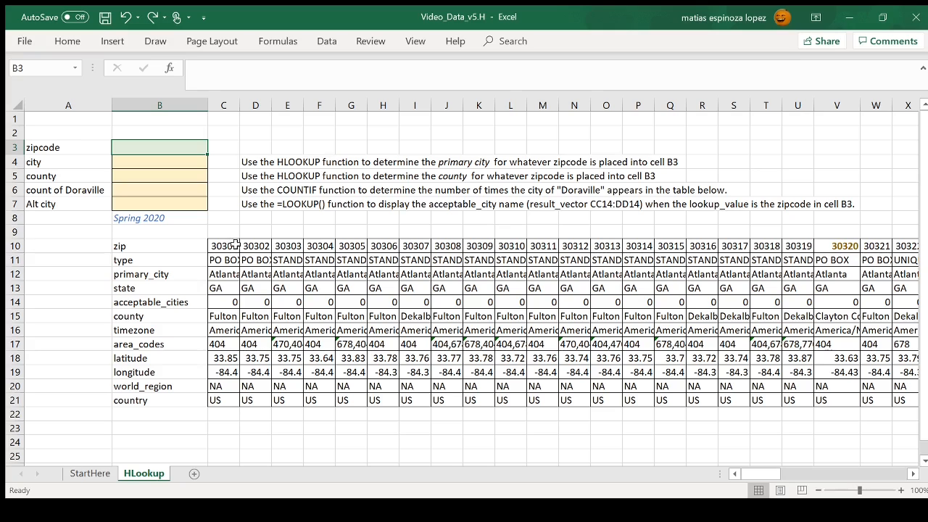
- Enter 30340 as the zipcode in cell B3
left_click_drag(232, 247, 230, 273)
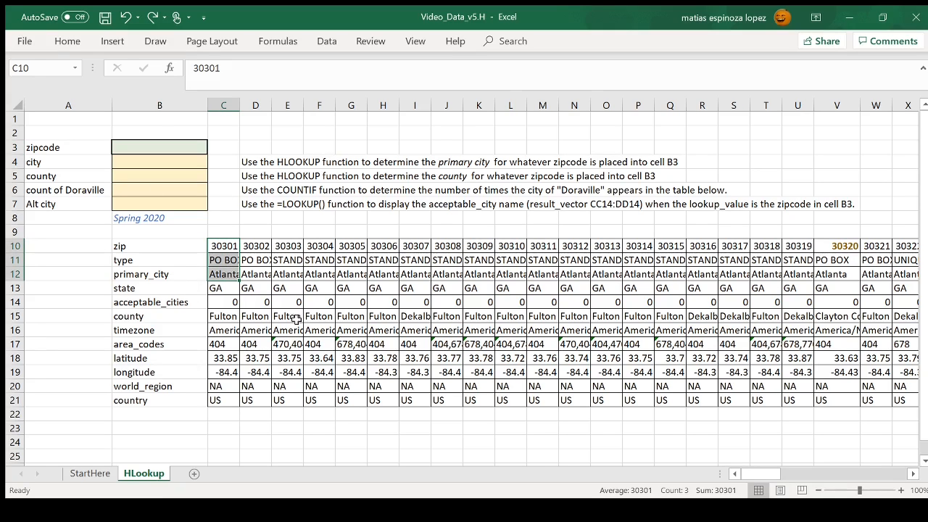
left_click_drag(763, 480, 724, 467)
left_click(136, 148)
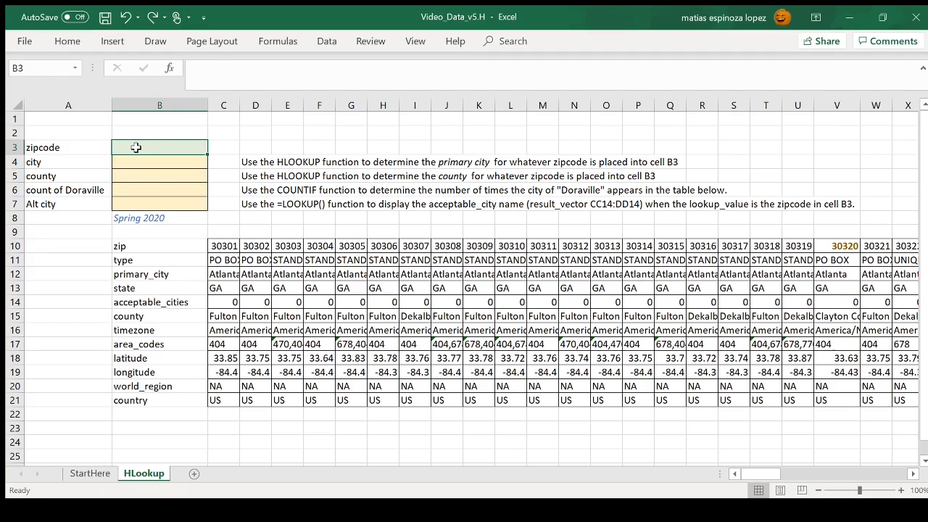
type("30340")
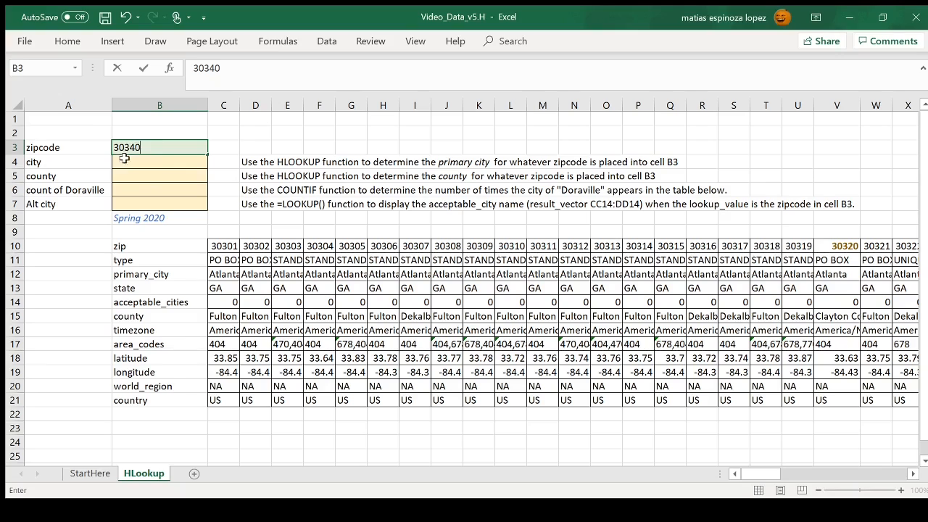
- Build an HLOOKUP for the city in B4, with B3 as lookup value and C10:DD21 as table array
left_click(127, 165)
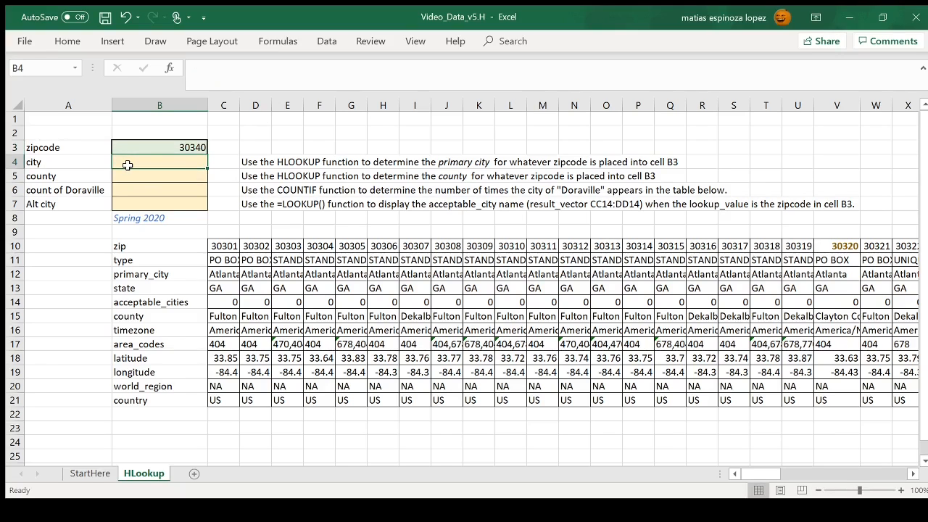
type("=")
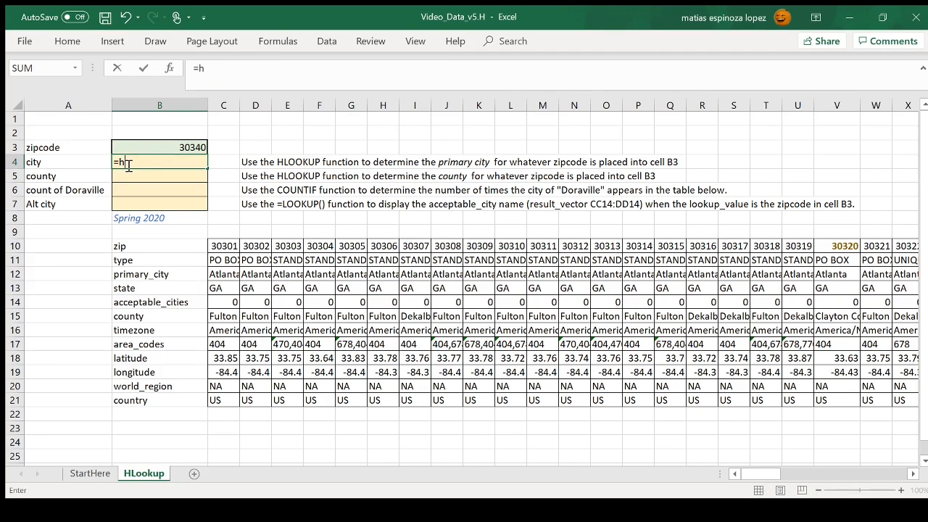
type("hlook")
key("Tab")
left_click(170, 69)
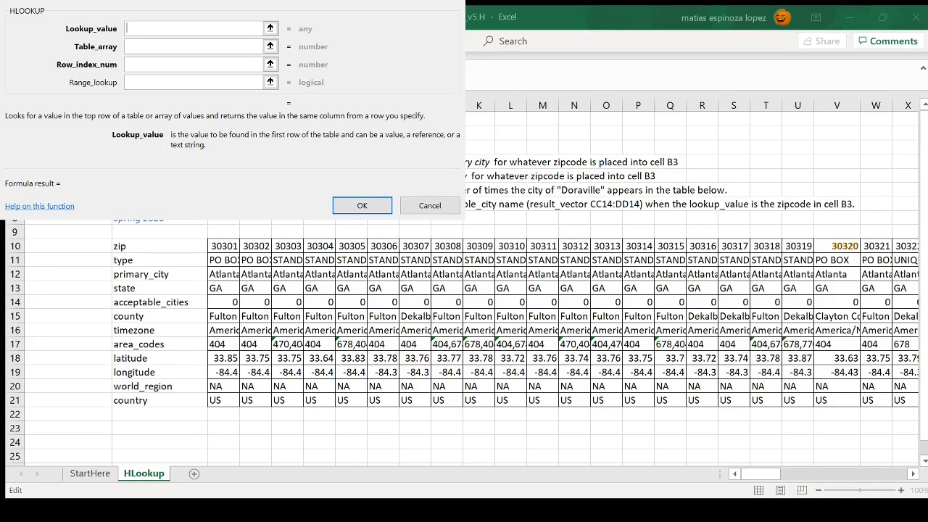
type("B3")
left_click(168, 48)
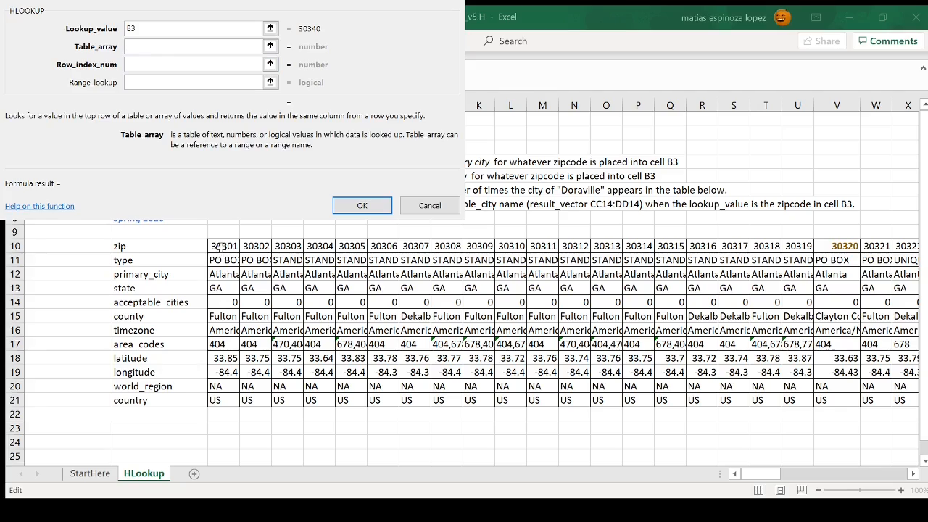
left_click_drag(221, 247, 857, 400)
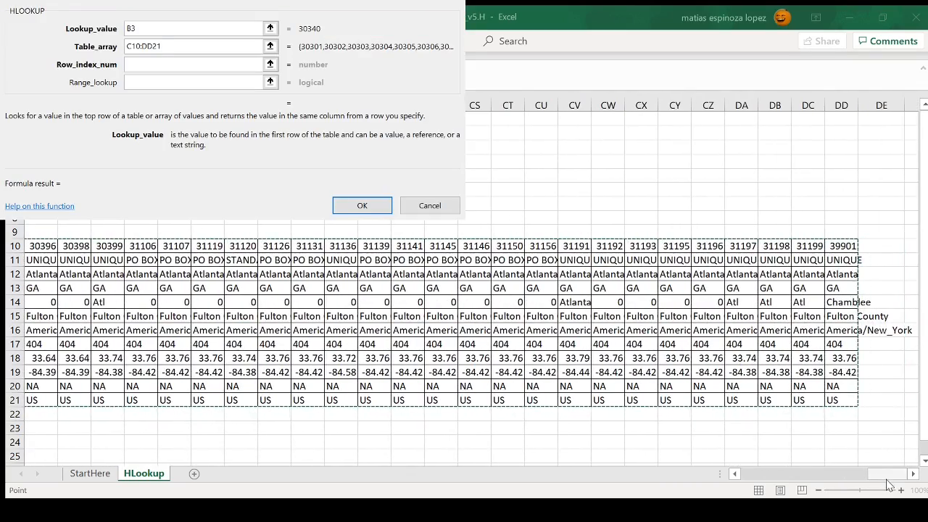
left_click_drag(872, 479, 745, 479)
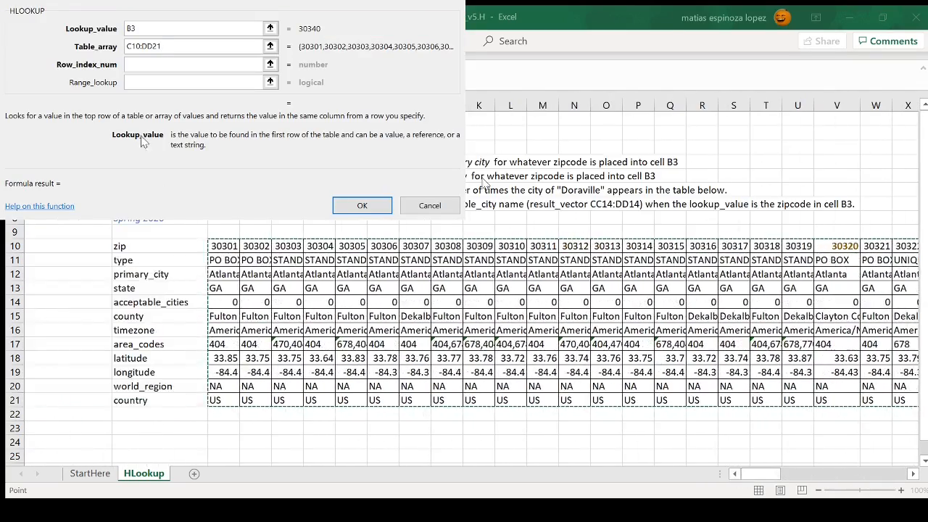
- Complete the city HLOOKUP in B4 with row index number 3 and range lookup "False"
left_click(147, 63)
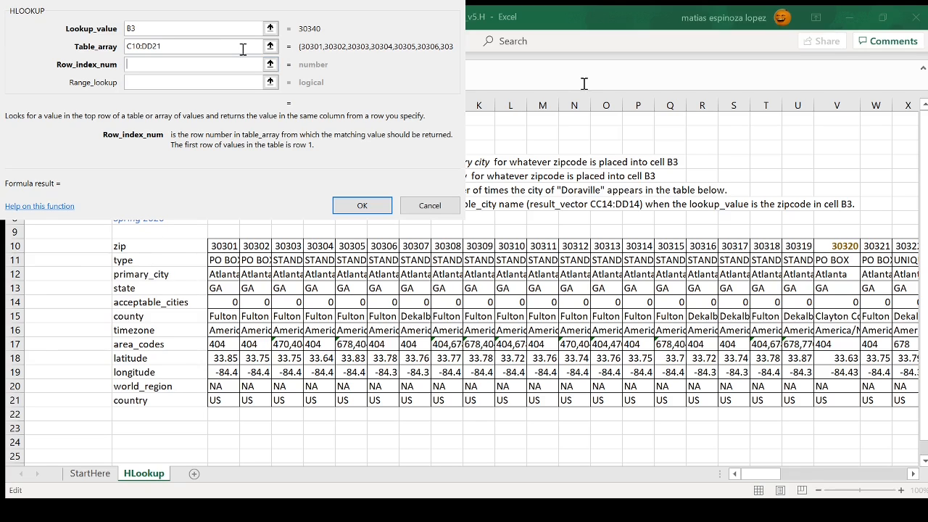
type("3")
key("Tab")
left_click(227, 82)
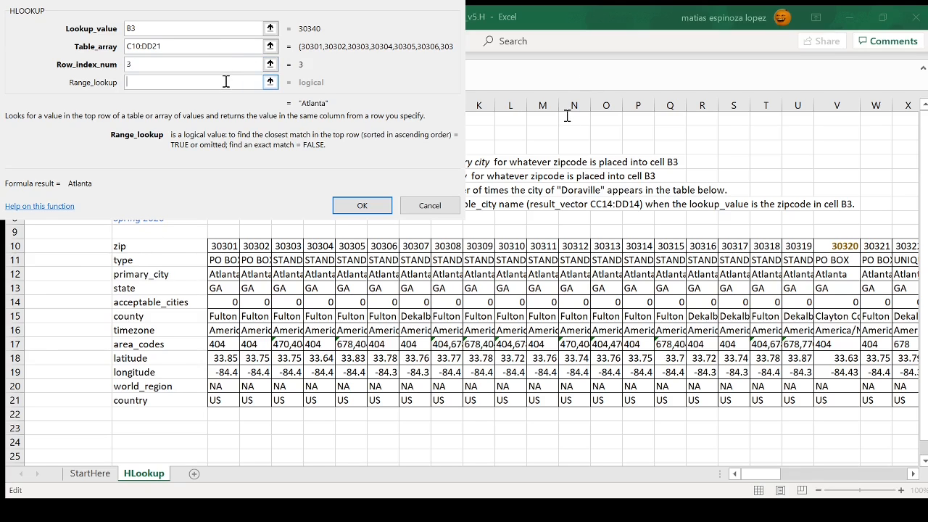
type("\"\"")
type("alse\"")
left_click(362, 205)
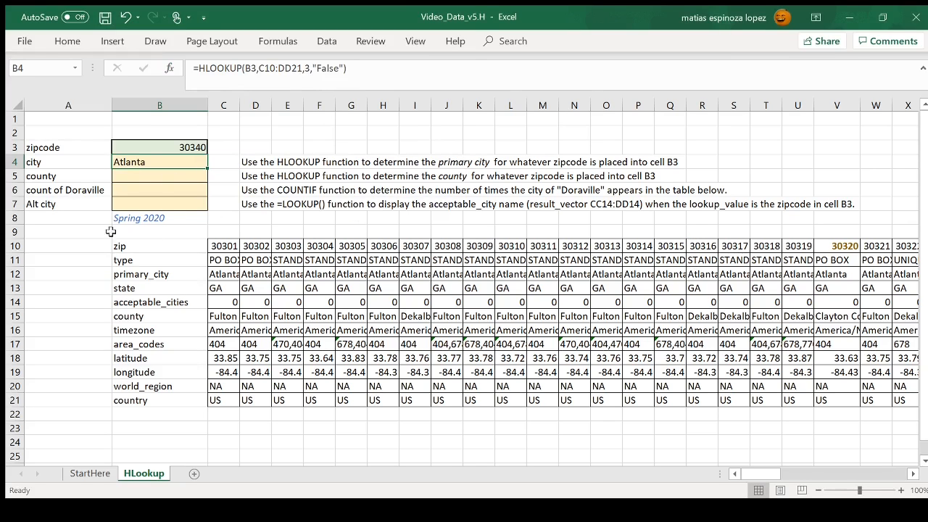
- Build an HLOOKUP for the county in B5, with B3 as lookup value and C10:DD21 as table array
left_click(122, 177)
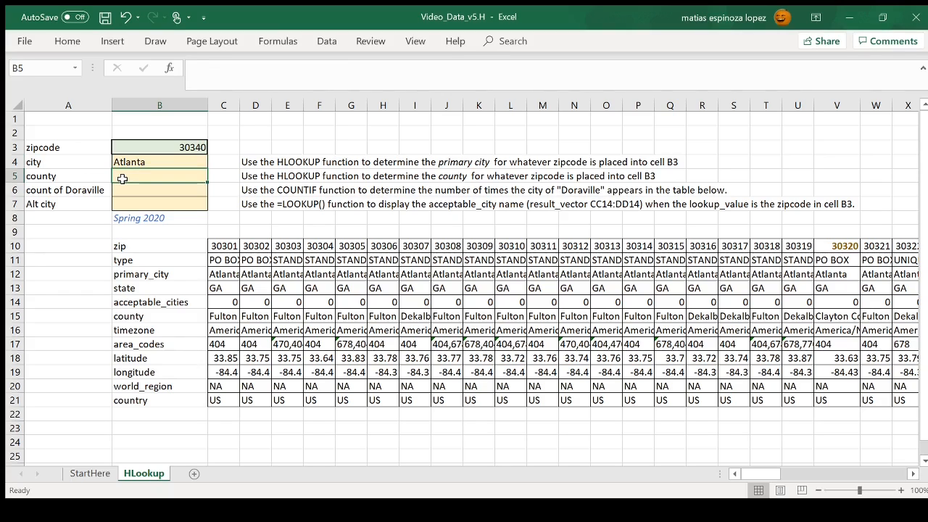
type("=")
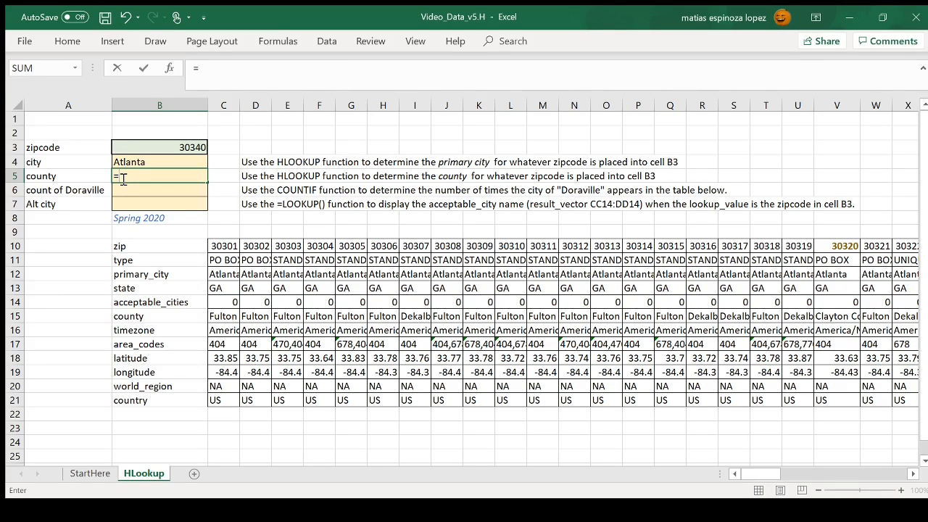
type("hlook")
key("Tab")
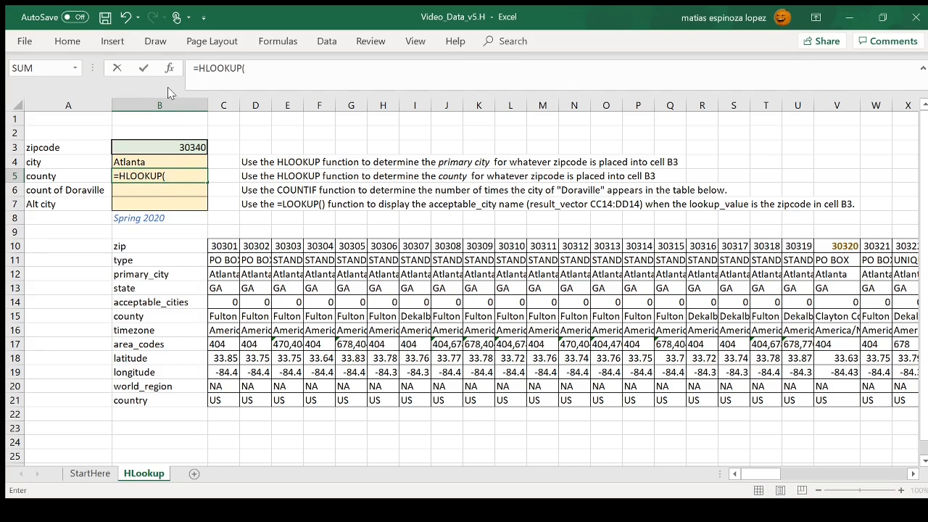
left_click(170, 68)
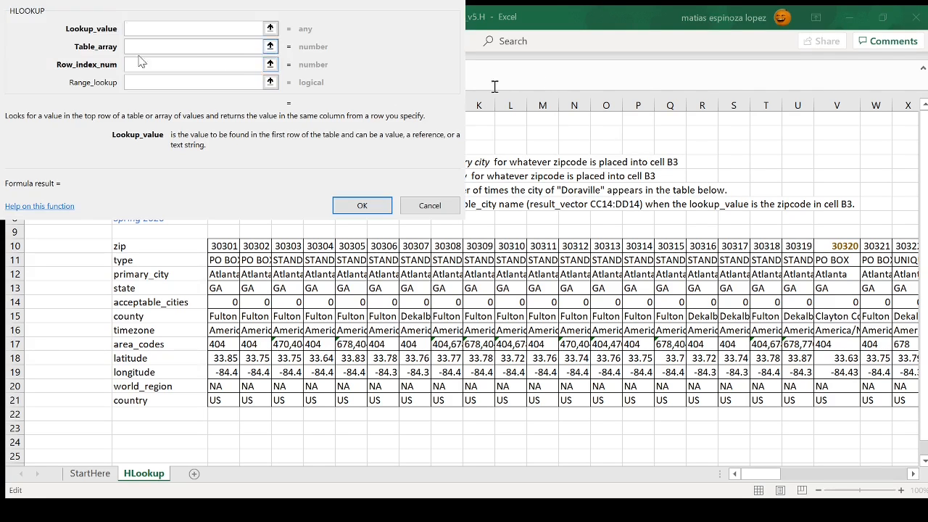
type("B3")
left_click(153, 49)
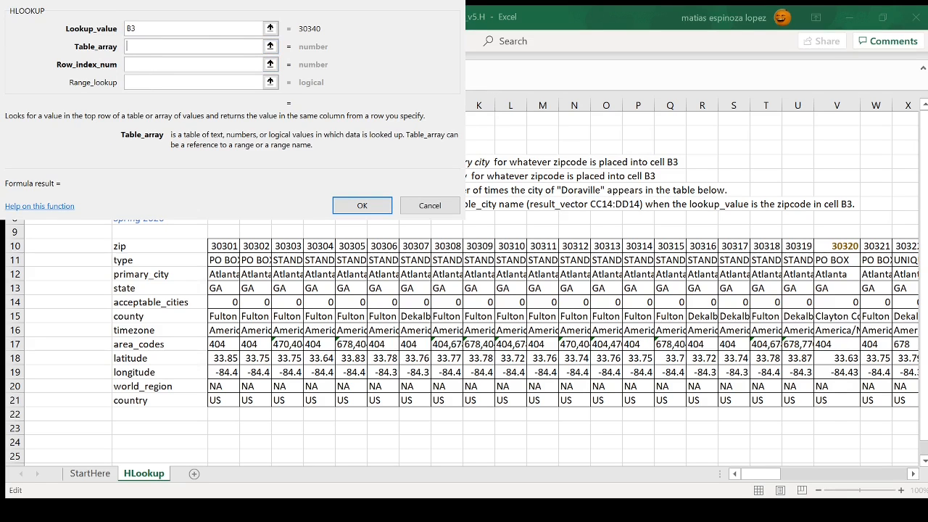
left_click(213, 246)
left_click_drag(213, 246, 846, 403)
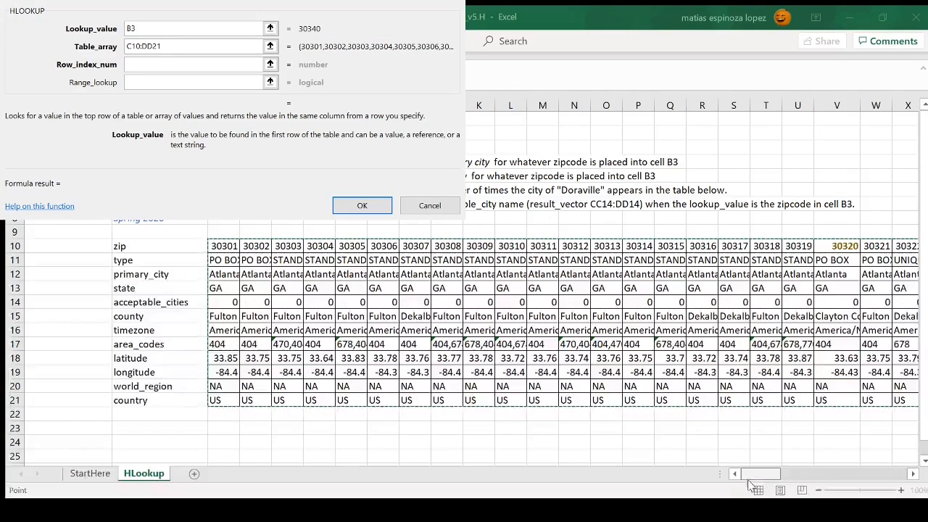
- Complete the county HLOOKUP in B5 with row index number 6 and range lookup "False"
left_click(130, 65)
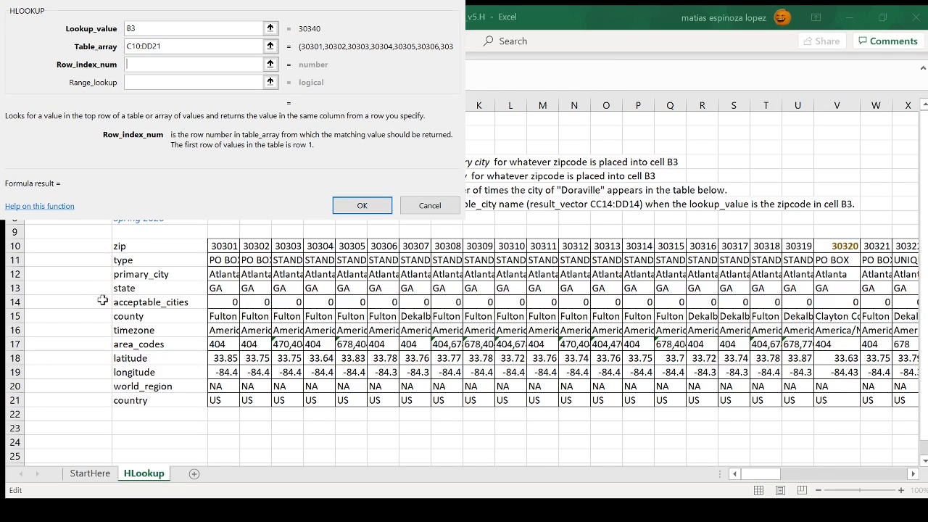
type("6")
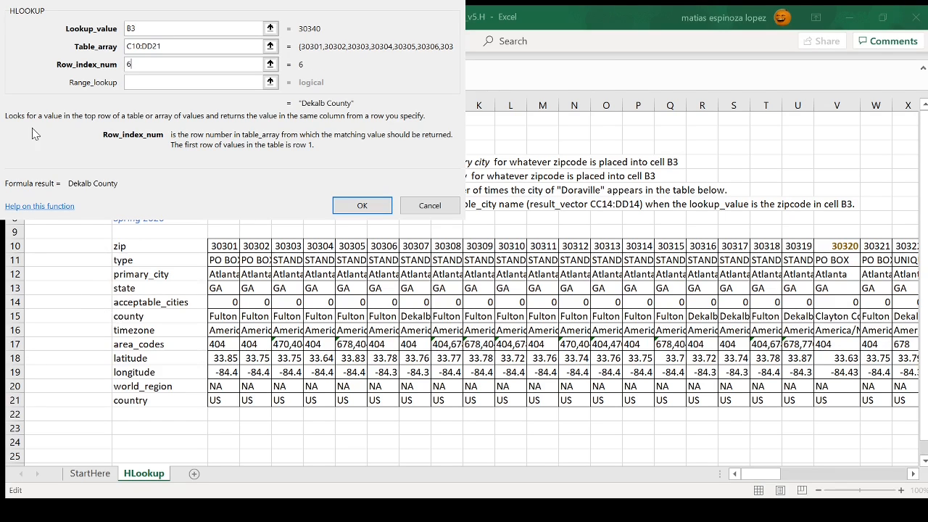
left_click(161, 84)
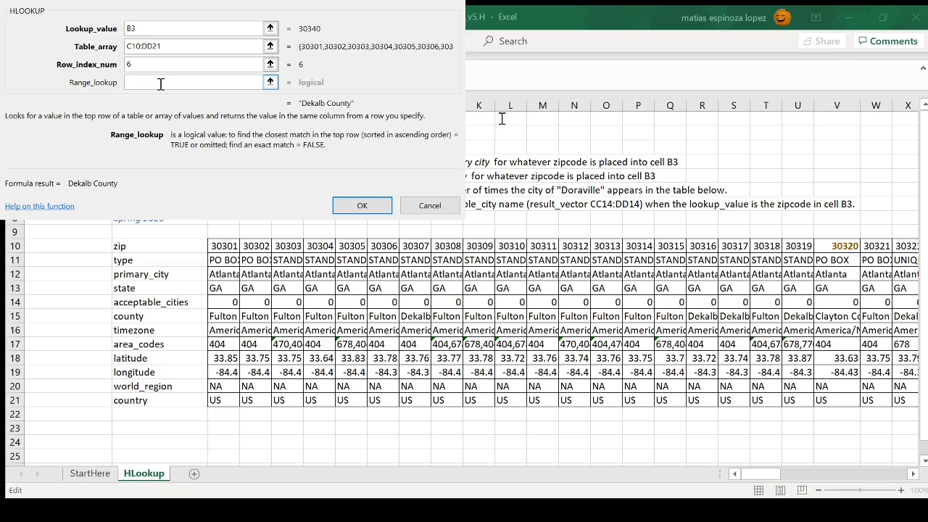
type("f")
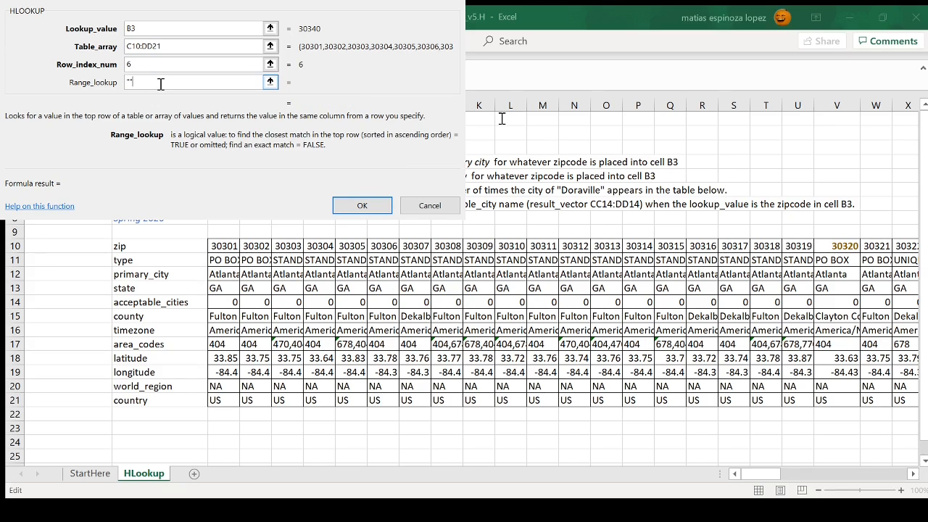
type("\"")
type("alse")
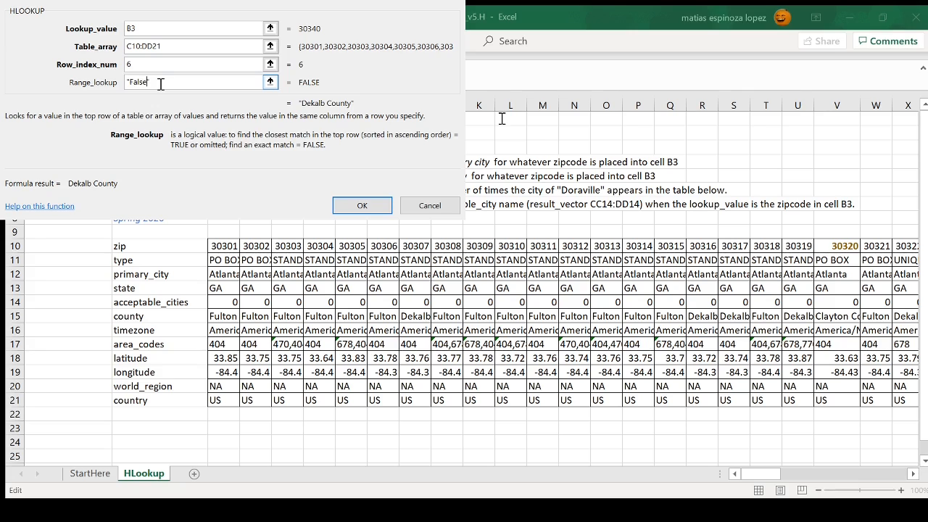
left_click(362, 205)
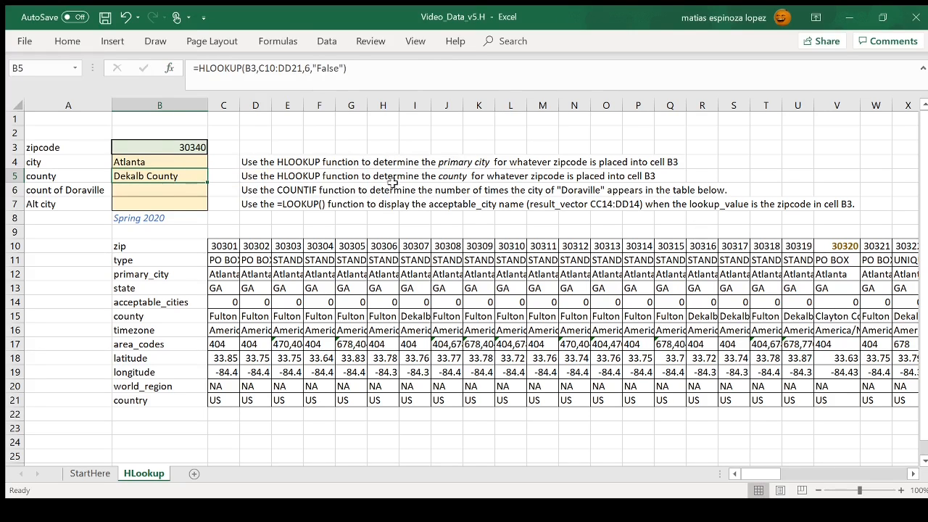
- Try the fixed value 30340 as lookup value in the city HLOOKUP in B4, and restore the reference to B3
left_click(179, 164)
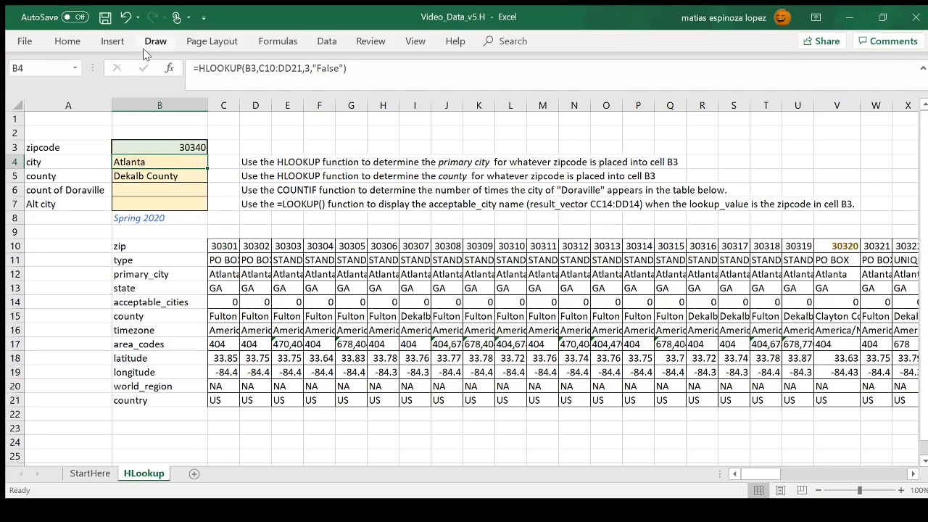
left_click(174, 72)
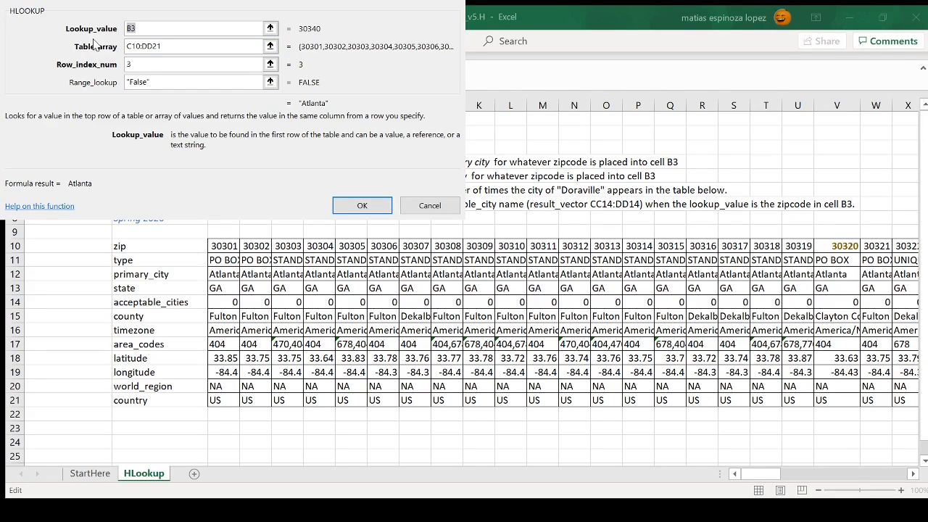
key("BackSpace")
type("30340")
left_click(362, 205)
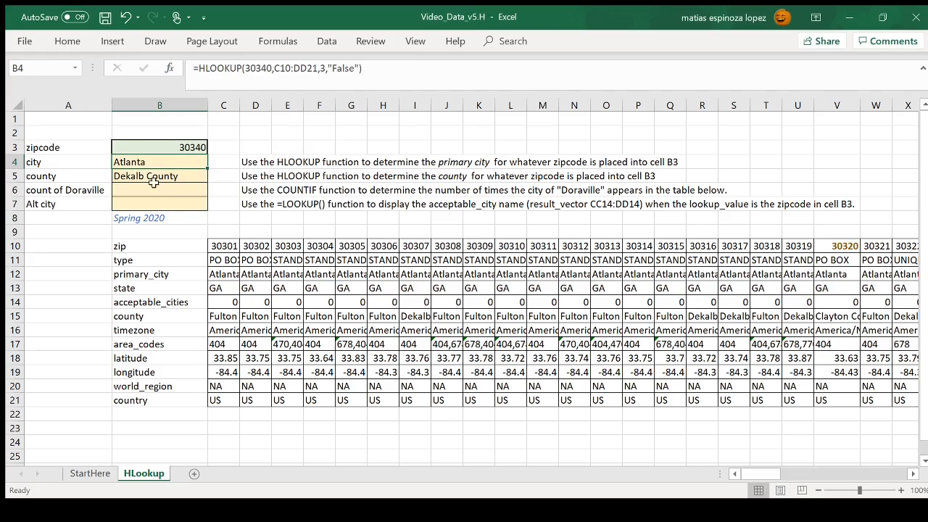
left_click(168, 67)
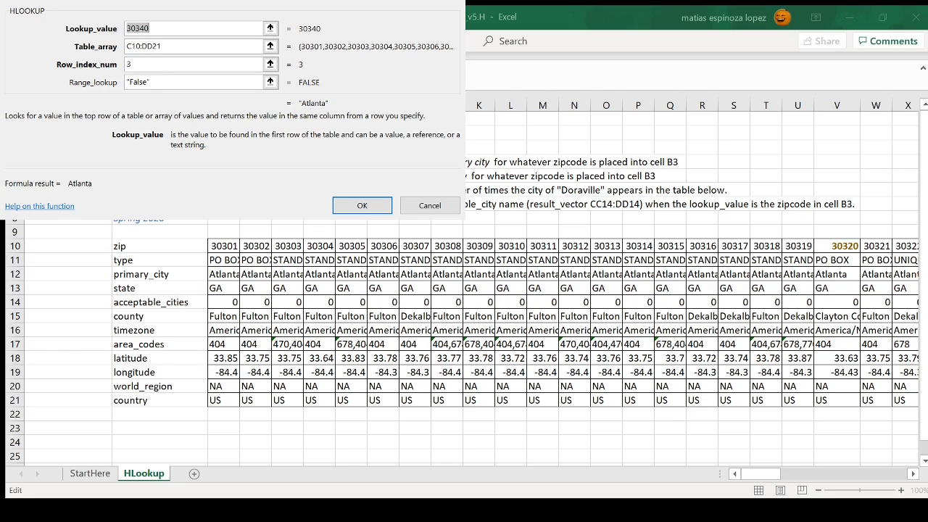
left_click(363, 205)
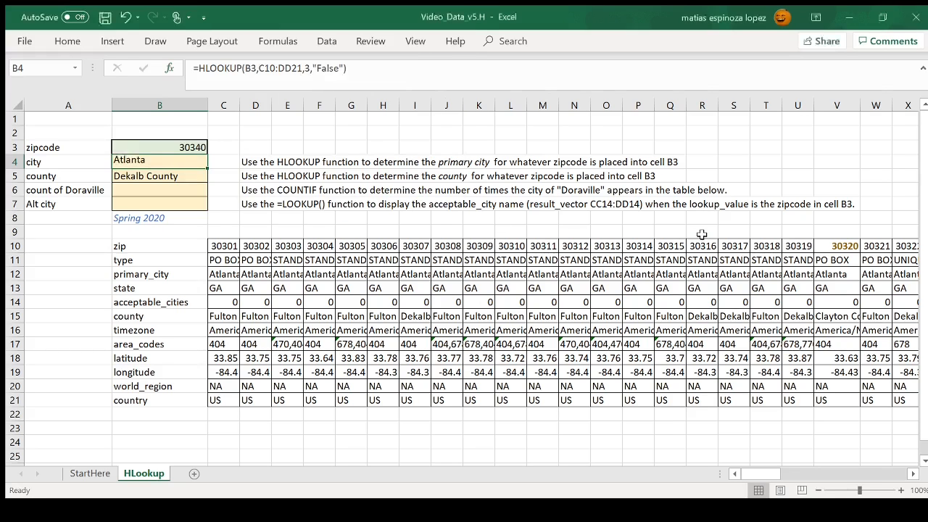
- Change the zipcode in B3 to 30320 and check the city and county lookups in B4 and B5
left_click(184, 146)
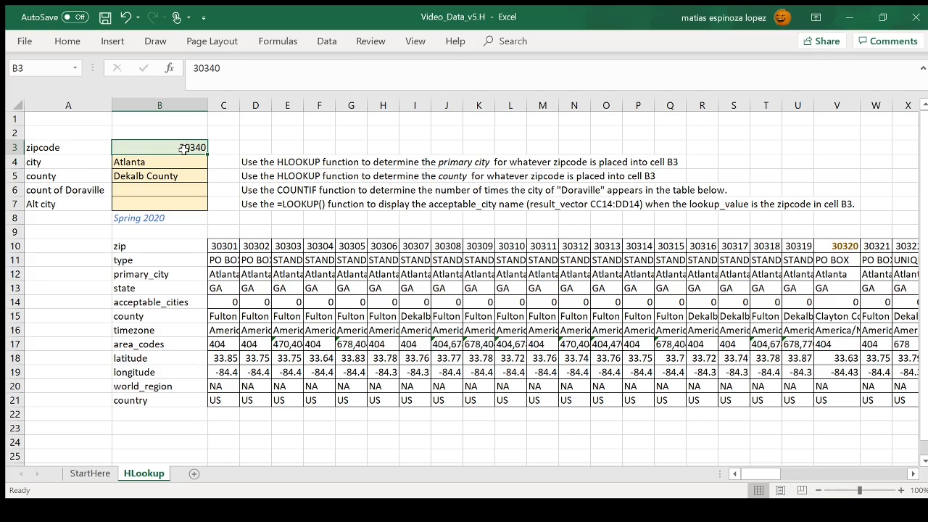
type("30320")
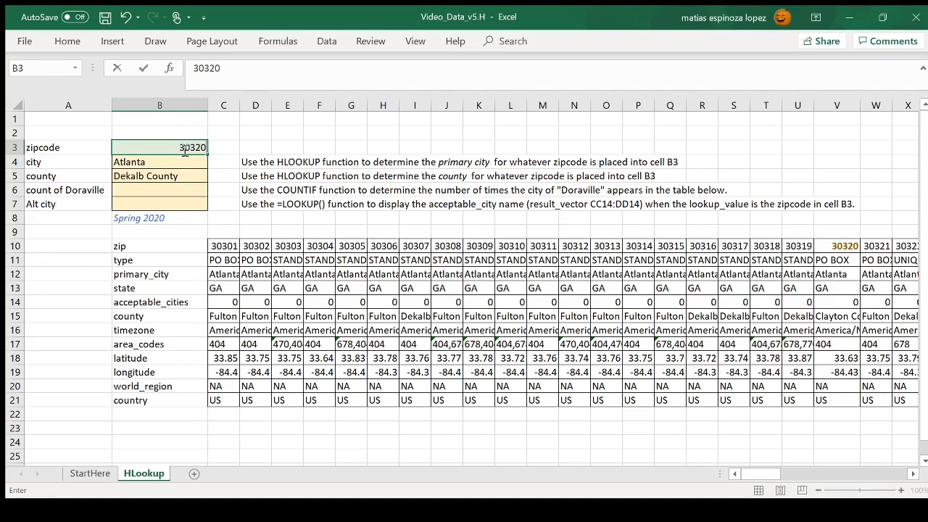
key("Return")
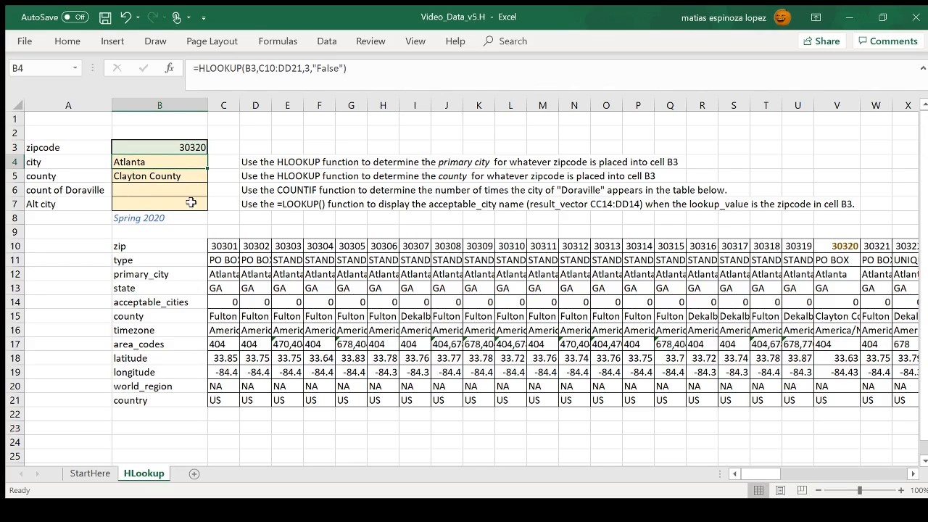
left_click(145, 176)
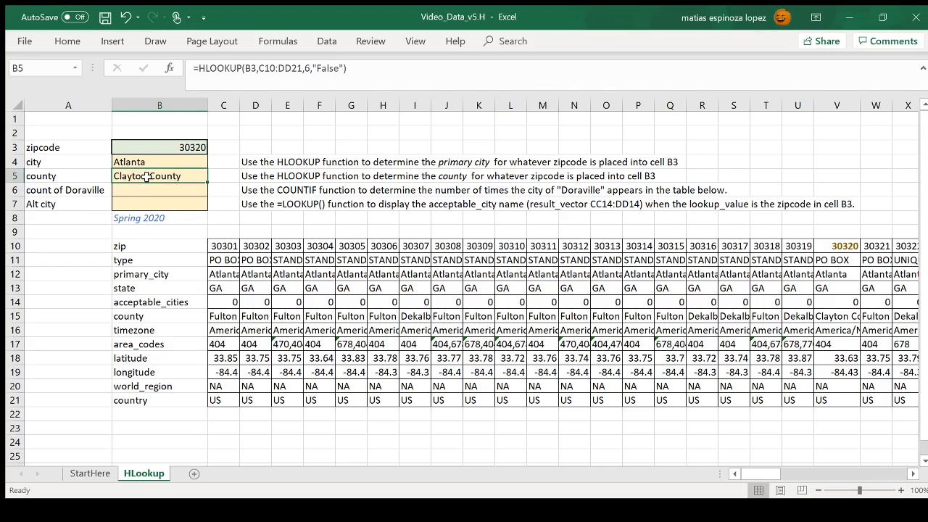
left_click(174, 162)
left_click(178, 177)
- Build a COUNTIF for the Doraville count in B6, with the zip table C10:DD21 as range
left_click(186, 191)
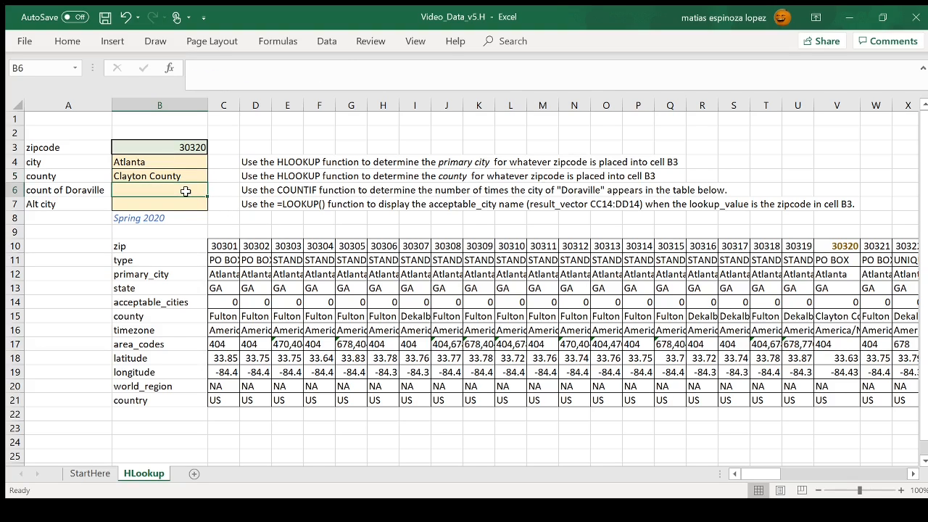
type("=")
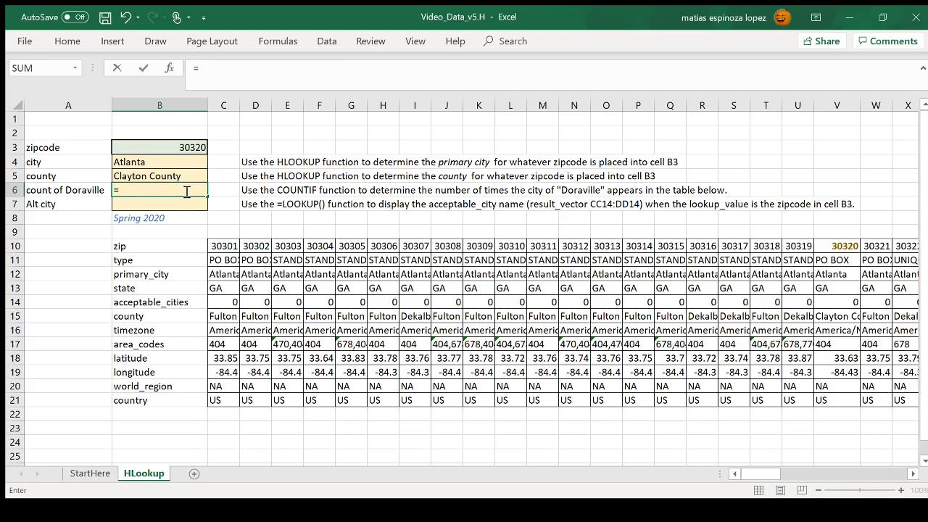
type("count")
key("Tab")
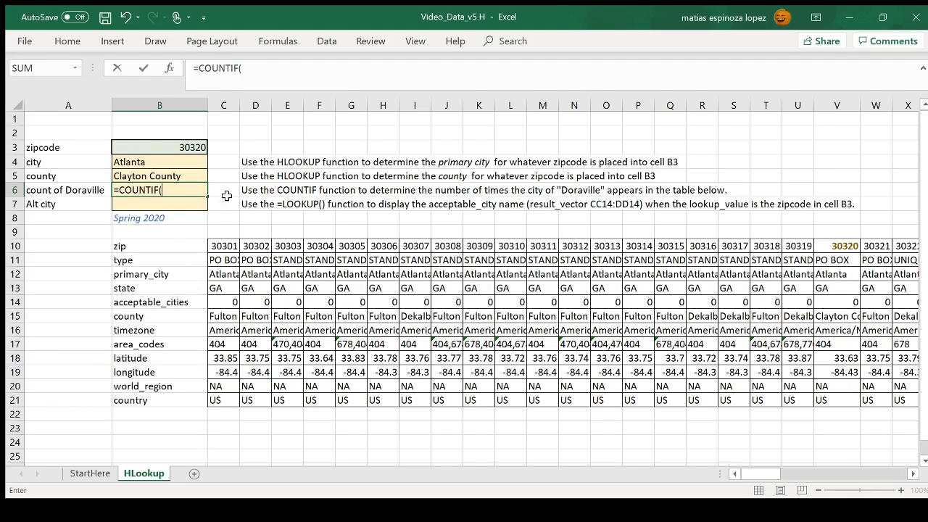
left_click(171, 69)
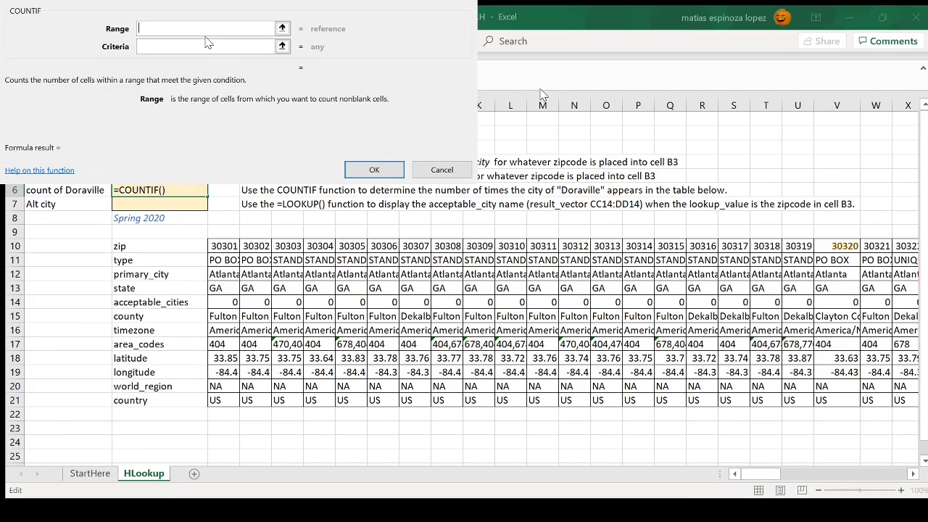
left_click(220, 245)
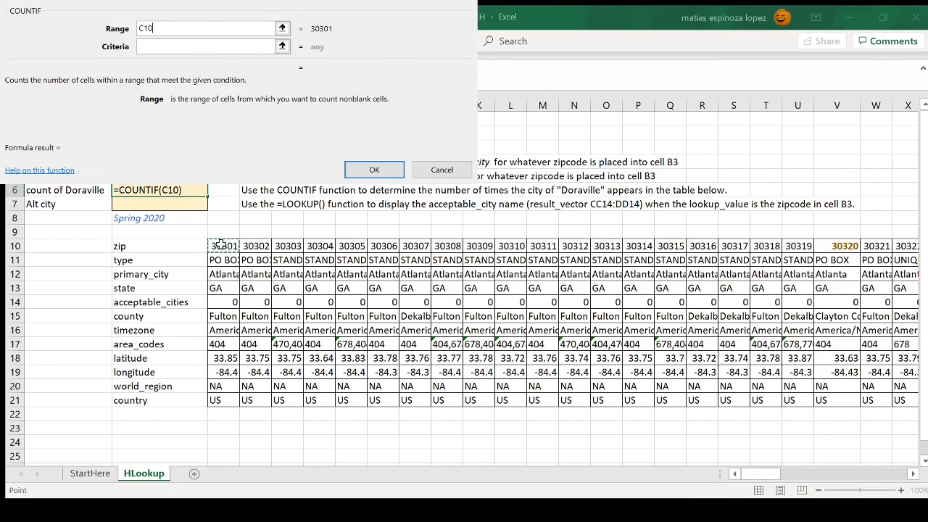
left_click_drag(220, 245, 920, 400)
left_click_drag(839, 403, 872, 403)
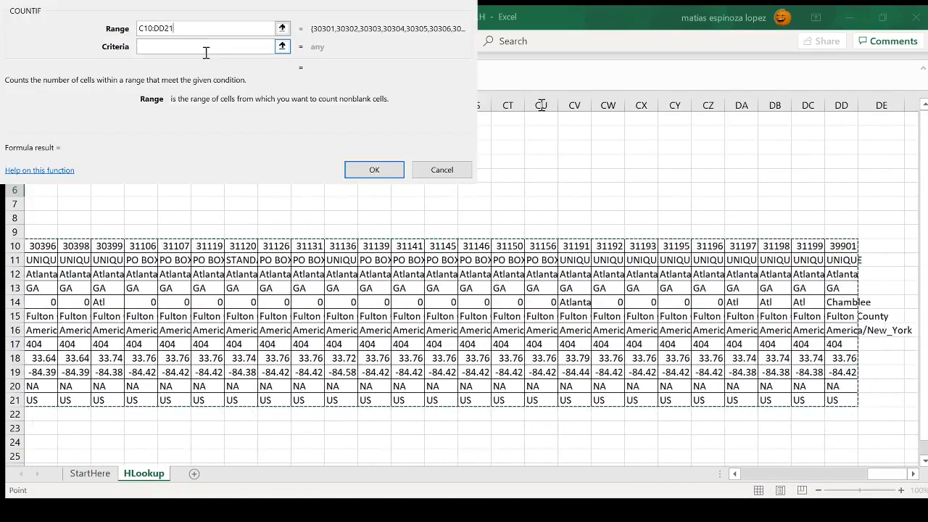
- Complete the COUNTIF in B6 with the criteria "Doraville"
left_click(205, 49)
left_click_drag(883, 472, 731, 475)
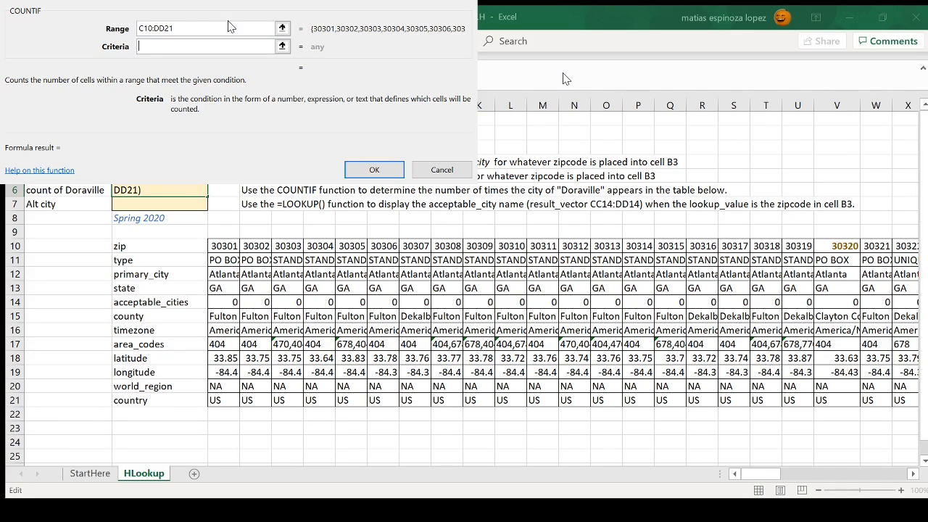
type("\"\"")
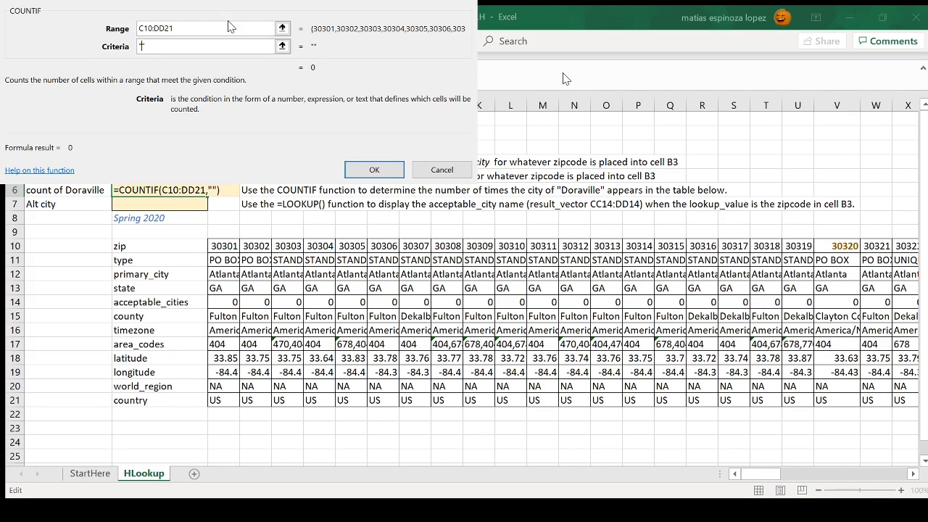
type("Doraville")
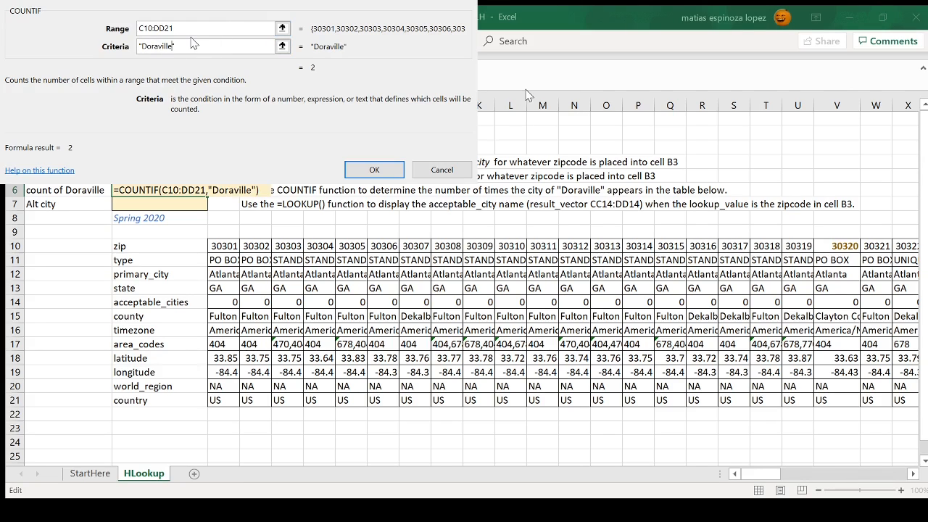
key("Return")
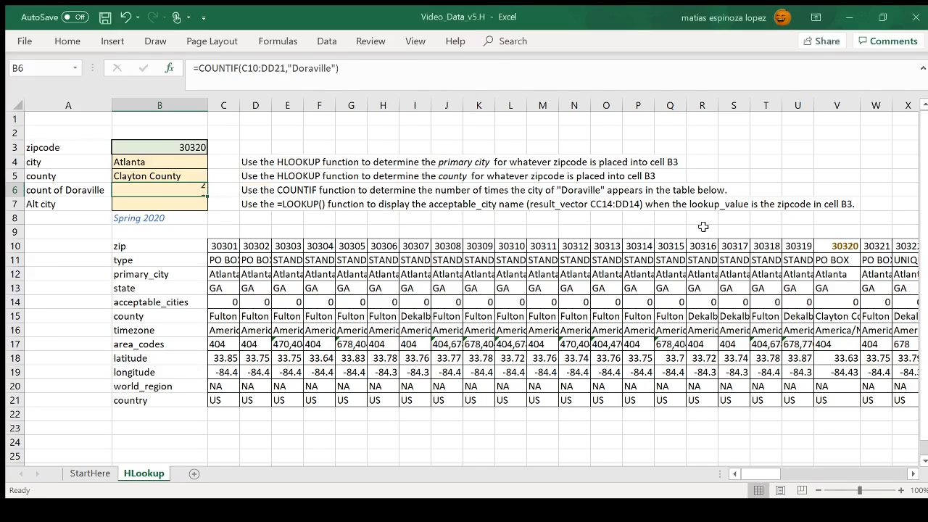
- Start a LOOKUP for the alternate city in B7, using the lookup_value, lookup_vector, result_vector argument form
left_click(175, 207)
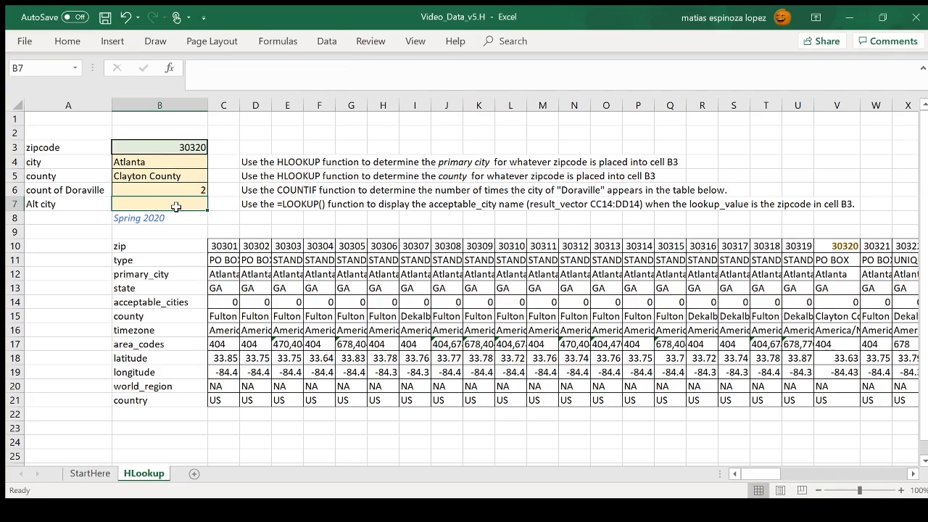
type("=look")
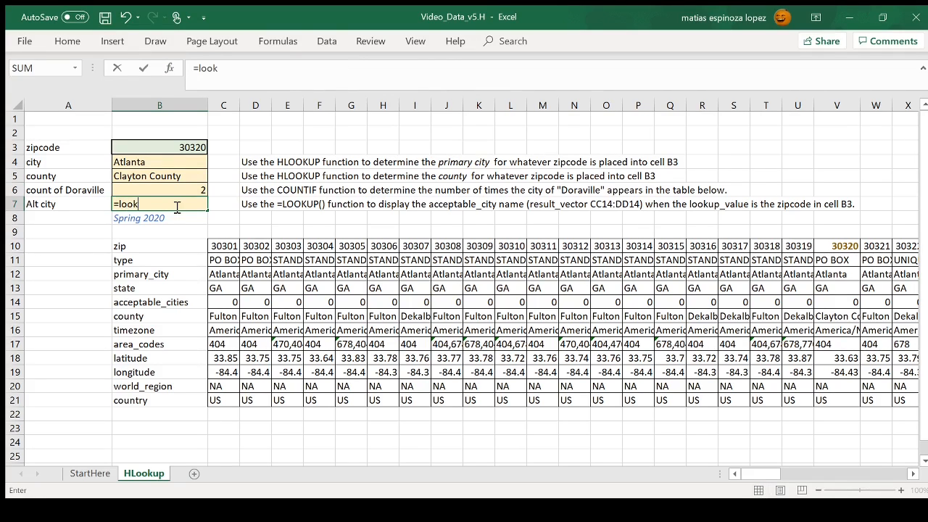
double_click(148, 221)
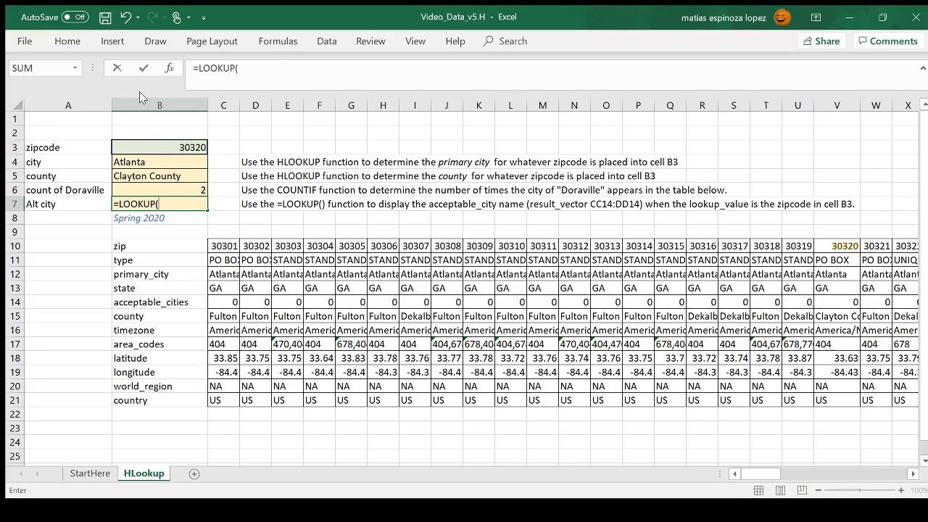
left_click(169, 67)
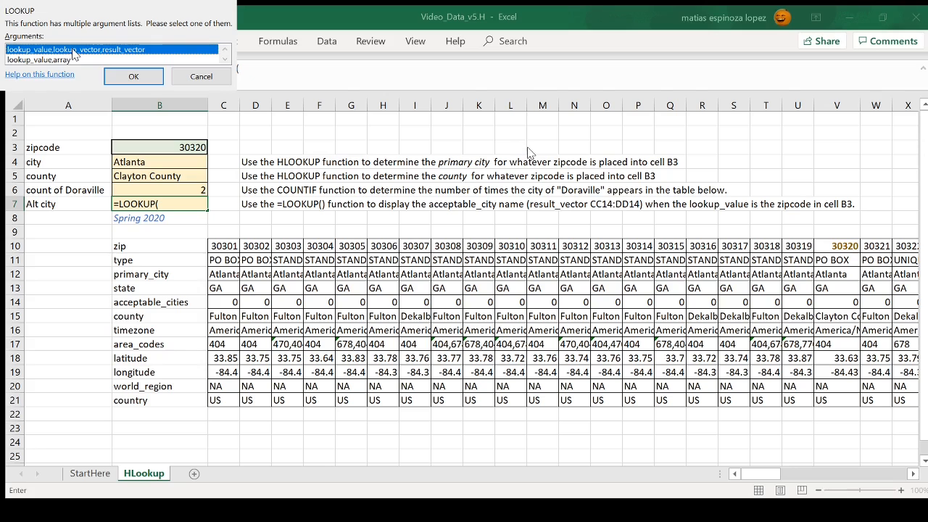
left_click(130, 76)
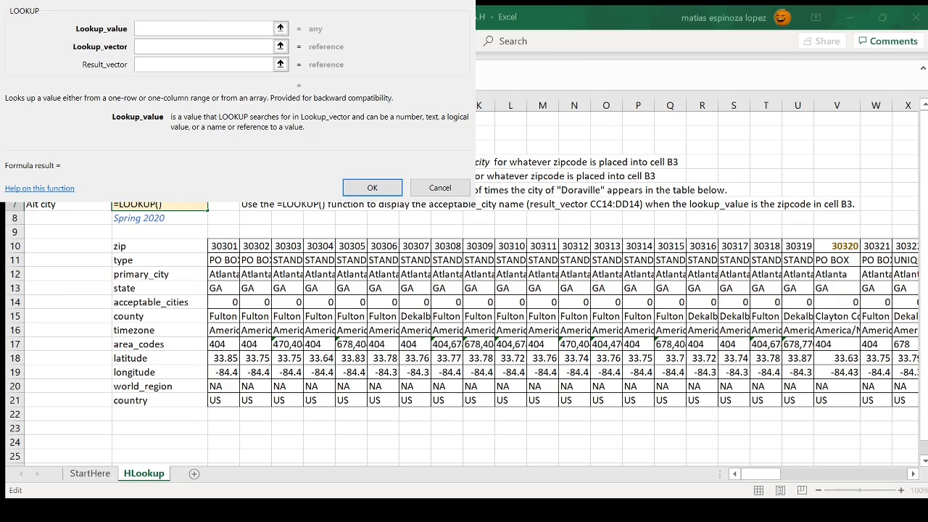
- Complete the LOOKUP in B7 with lookup value B3, zip row 10:10 as lookup vector and acceptable_cities row 14:14 as result vector
type("B3")
left_click(195, 46)
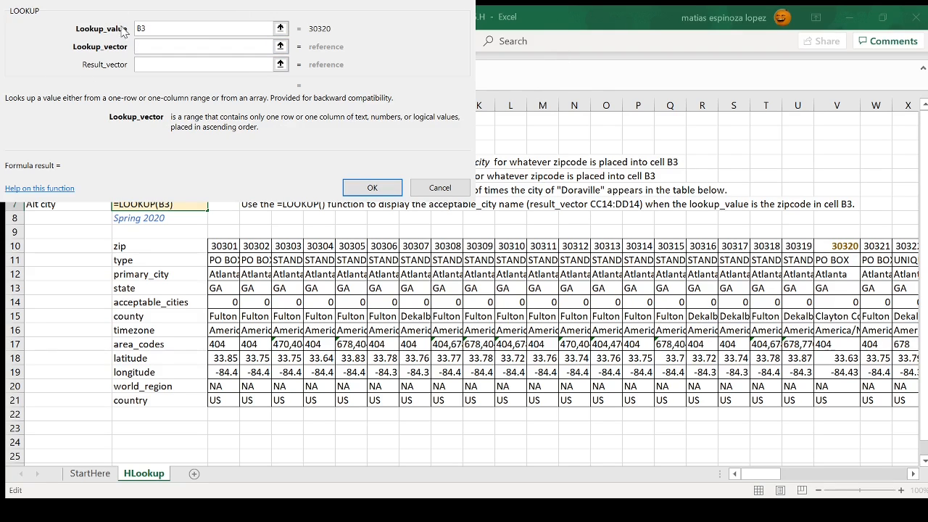
left_click(13, 247)
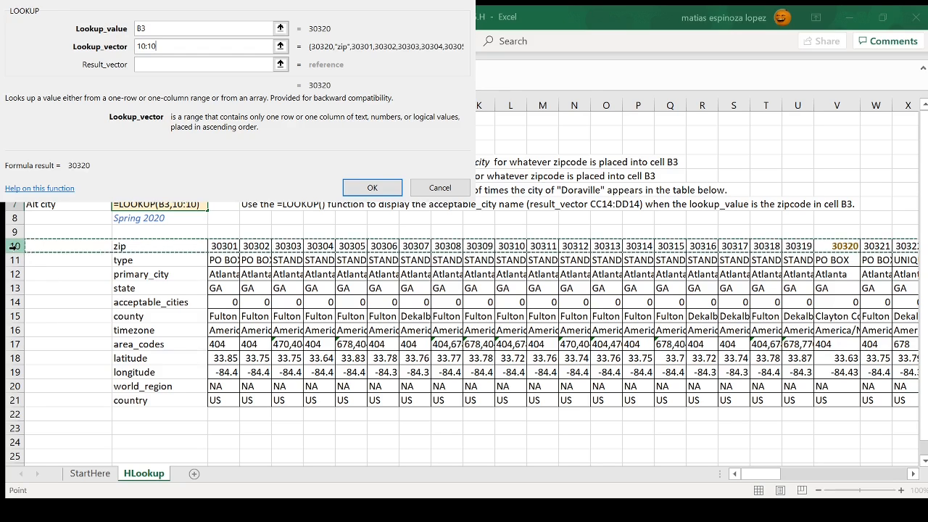
left_click(190, 65)
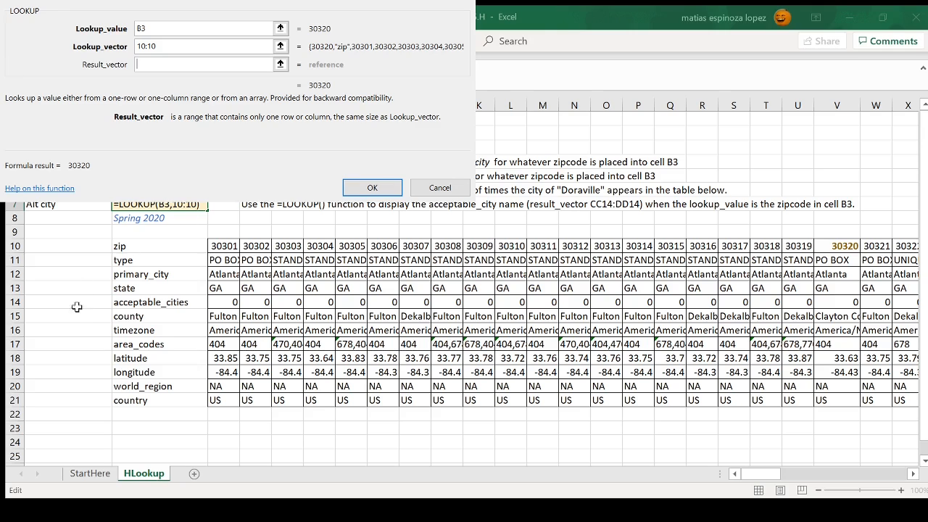
left_click(12, 302)
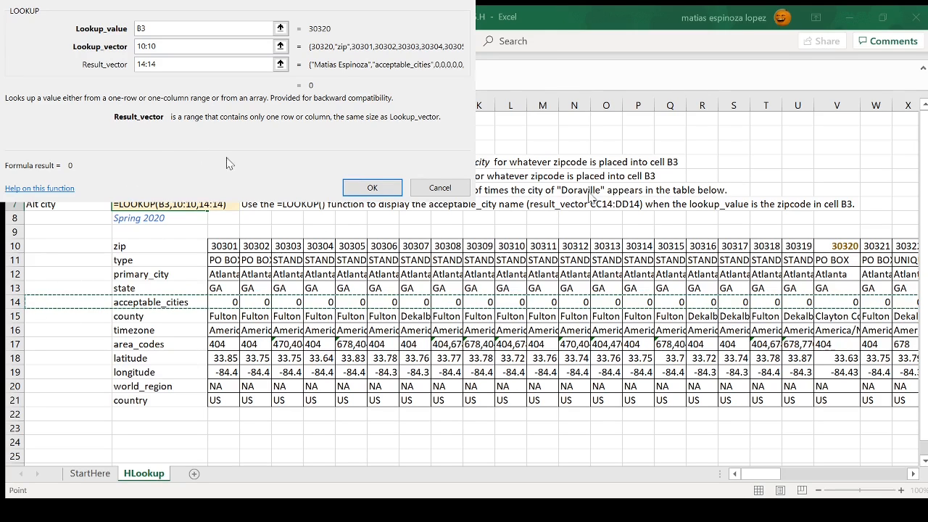
left_click(372, 188)
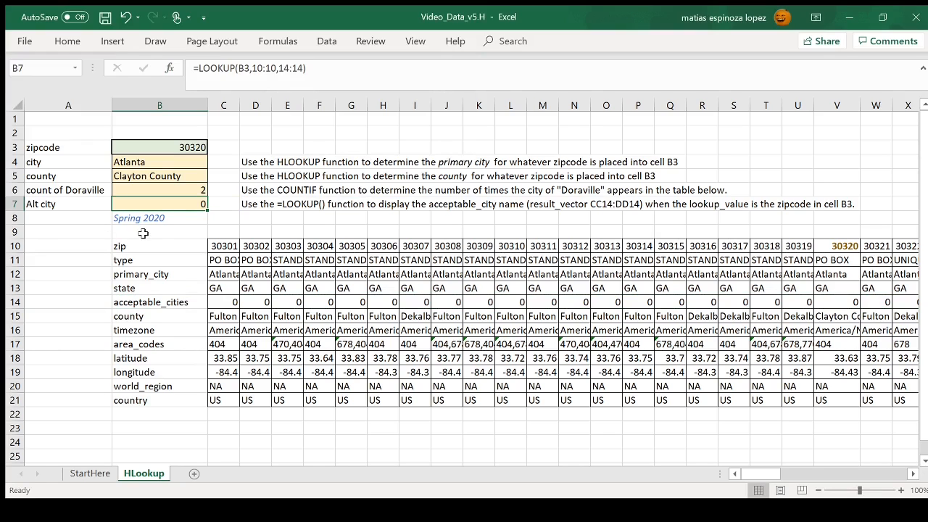
- Change the zipcode in B3 to 30340
left_click(162, 149)
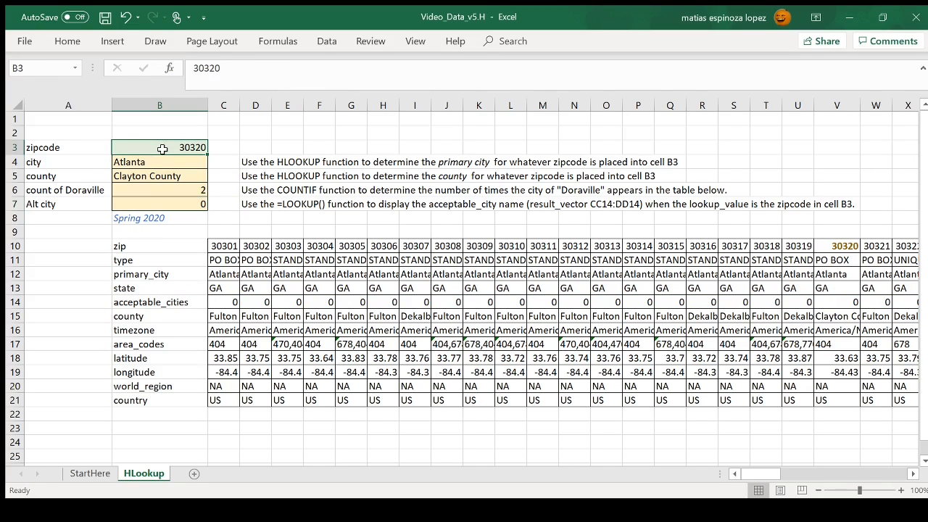
key("BackSpace")
type("30")
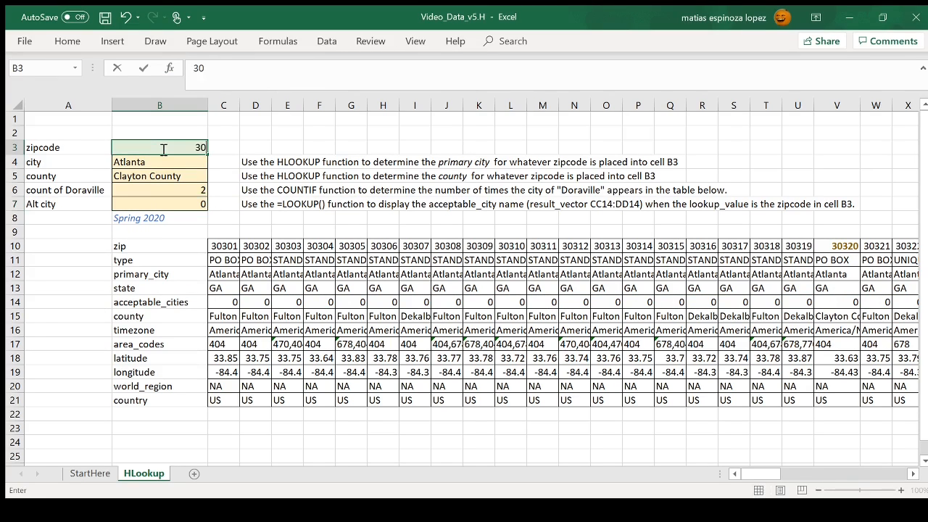
type("340")
key("Return")
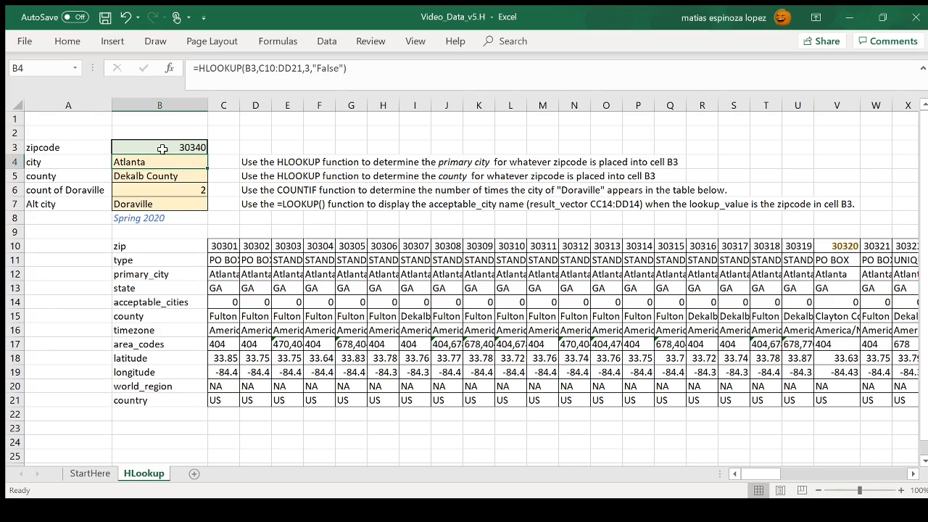